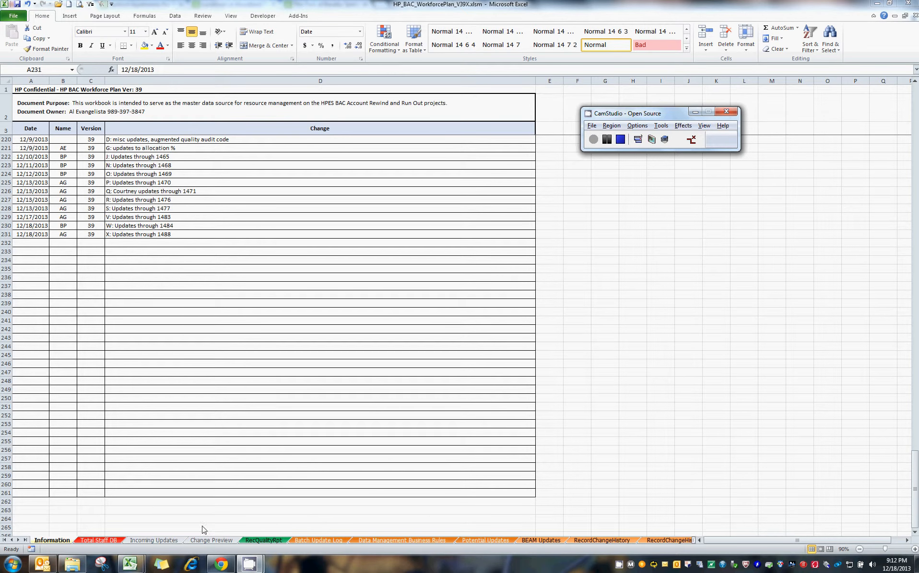
Switch to the ContractingAgency master updates workbook and copy the employee IDs in C4:C37.
mouse_move(131, 564)
left_click(185, 530)
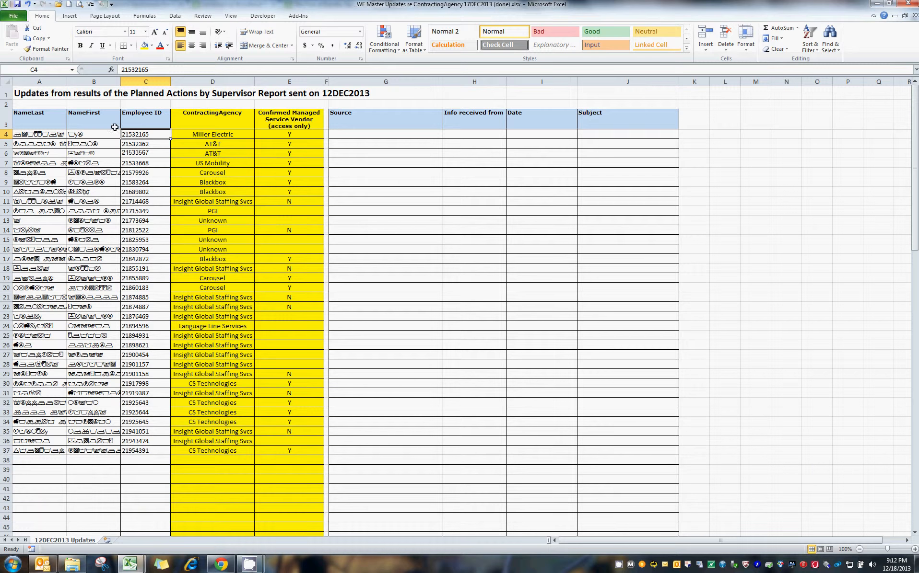
left_click(157, 451, "shift")
key("ctrl+c")
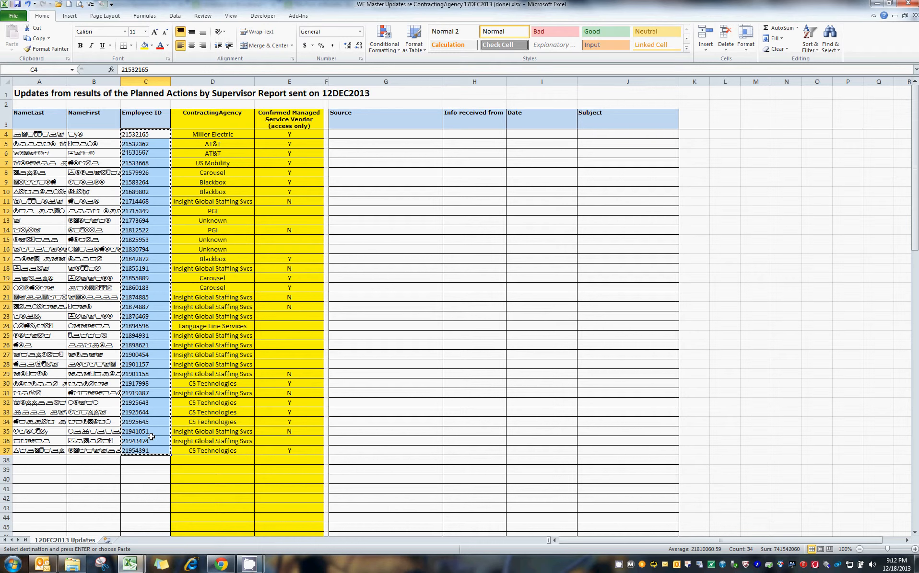
Paste the copied employee IDs as values from M2 down on the Potential Updates sheet of the HP_BAC_WorkforcePlan_V39X workbook.
left_click(140, 566)
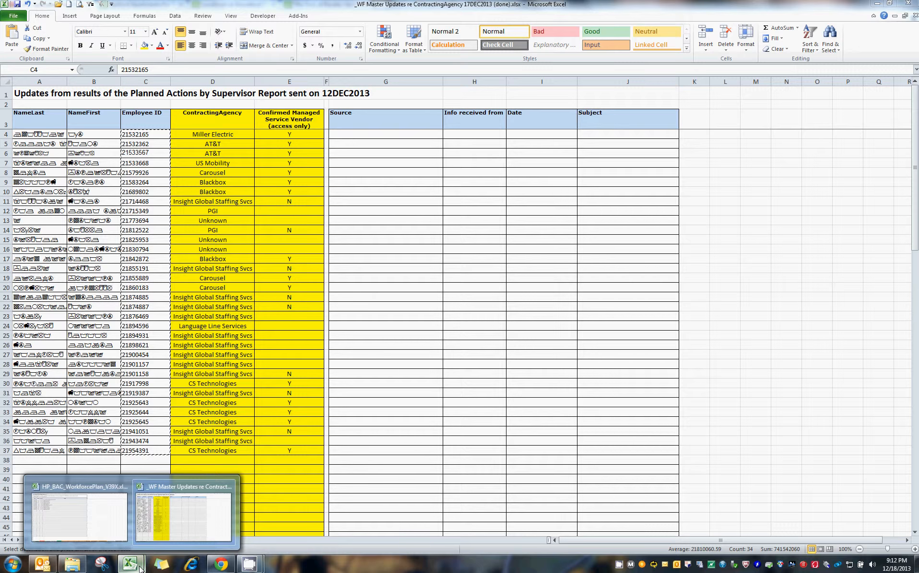
left_click(96, 516)
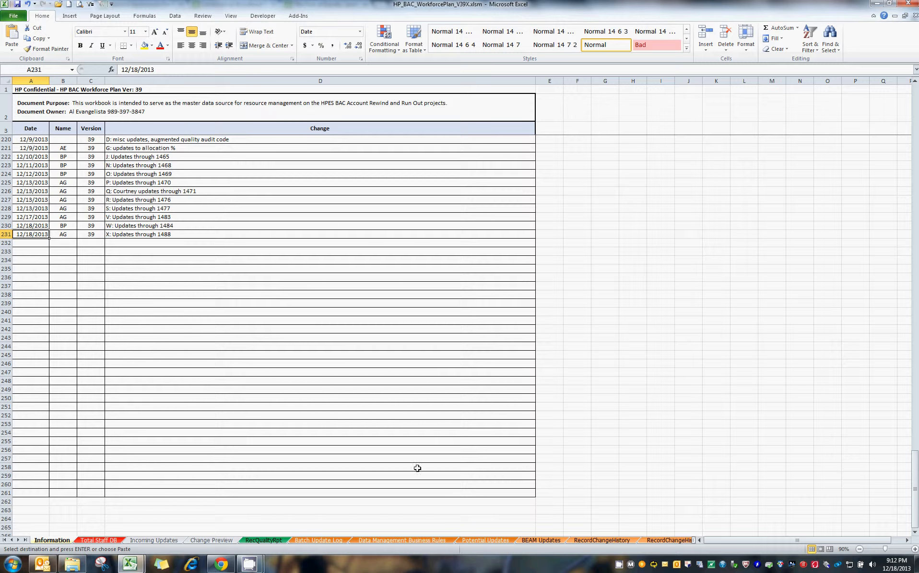
left_click(487, 541)
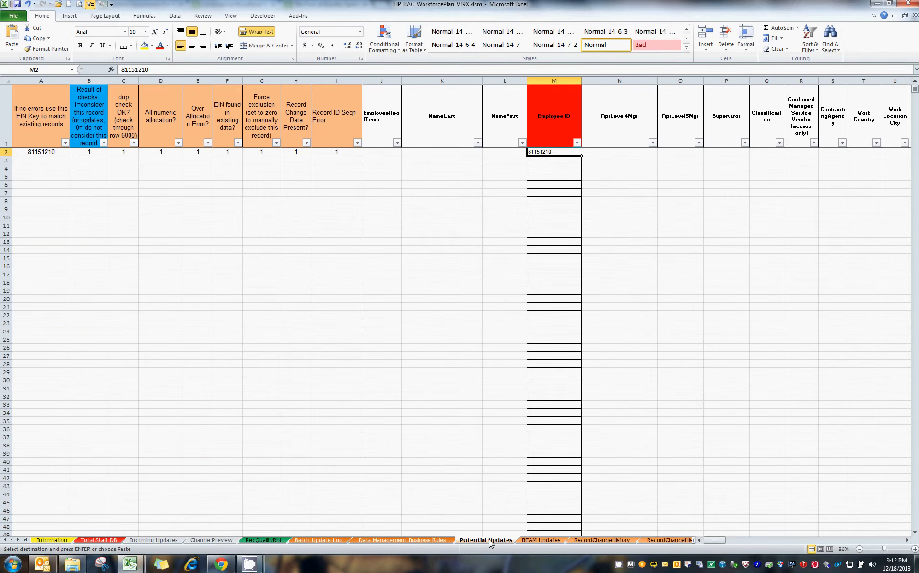
right_click(557, 152)
left_click(594, 203)
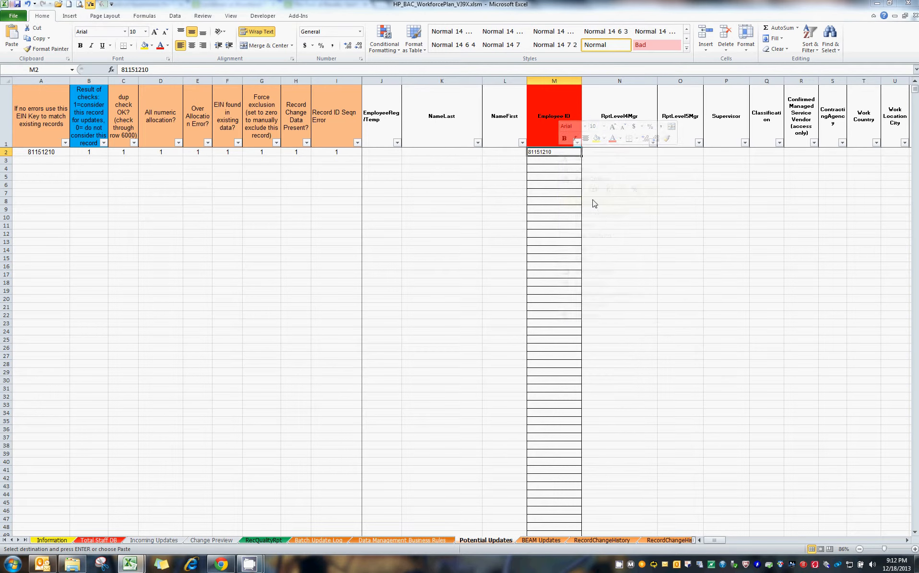
left_click(517, 164)
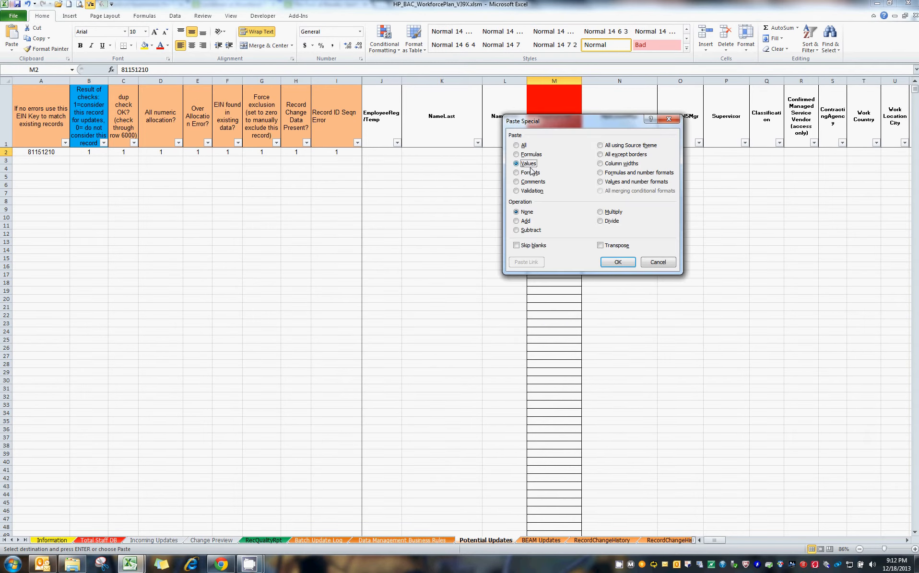
left_click(618, 262)
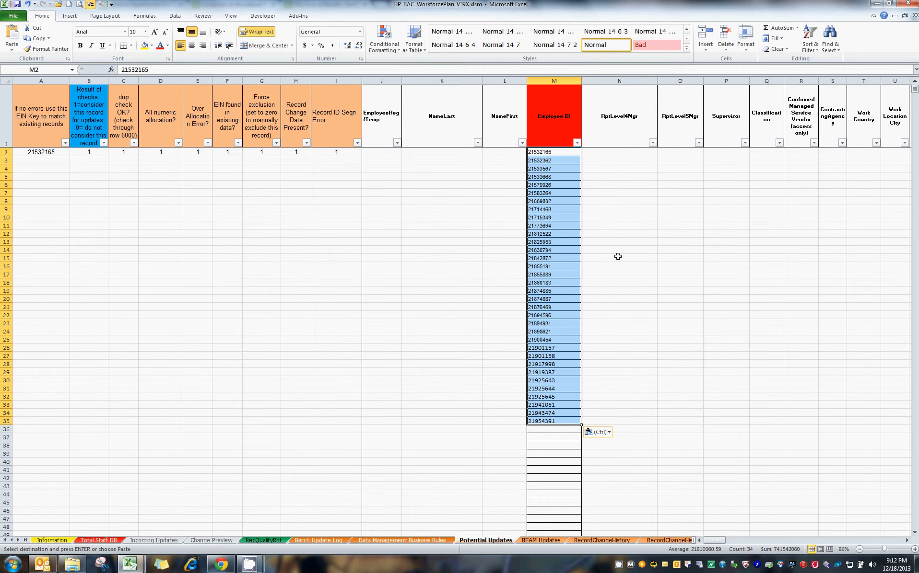
Copy the update source cells CI2:CK2 down through row 45.
left_click(558, 152)
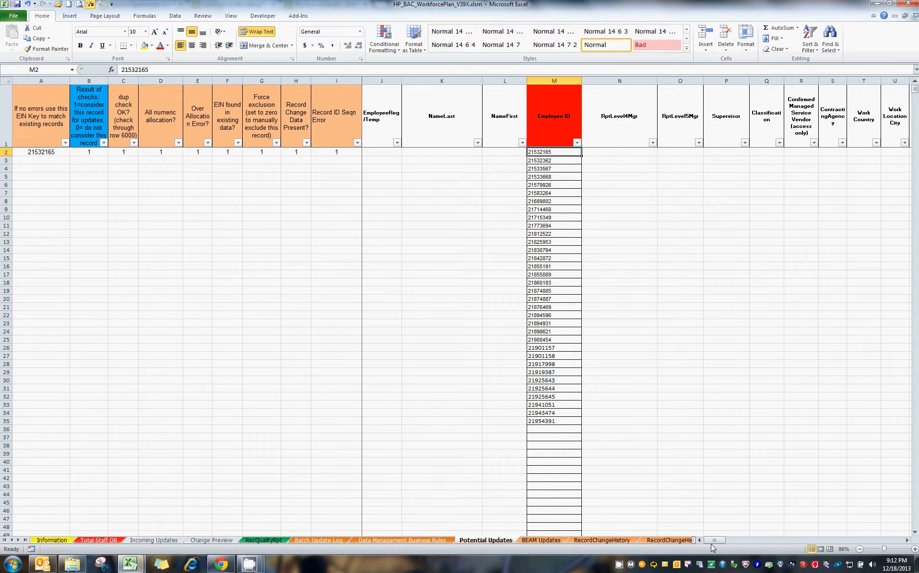
left_click_drag(714, 541, 904, 537)
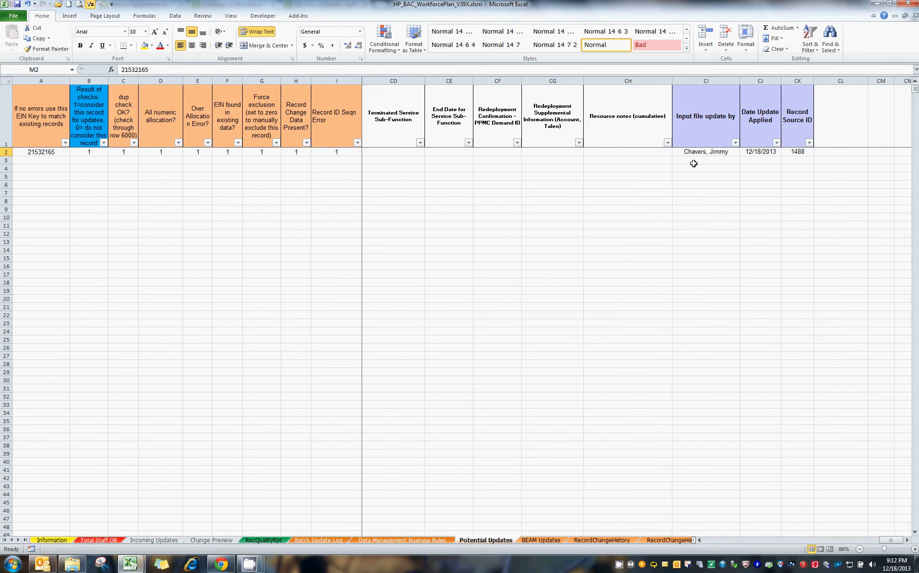
left_click_drag(696, 151, 797, 152)
key("ctrl+c")
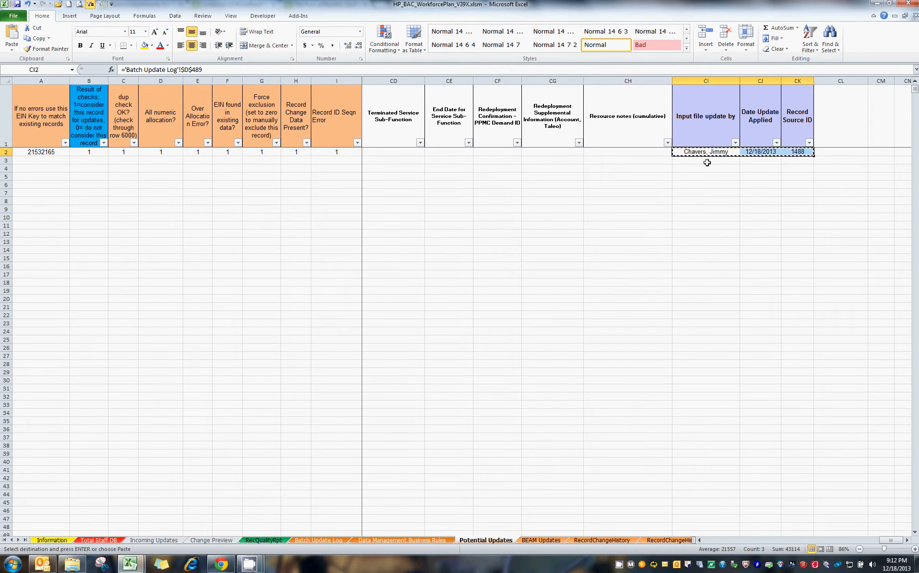
left_click(704, 161)
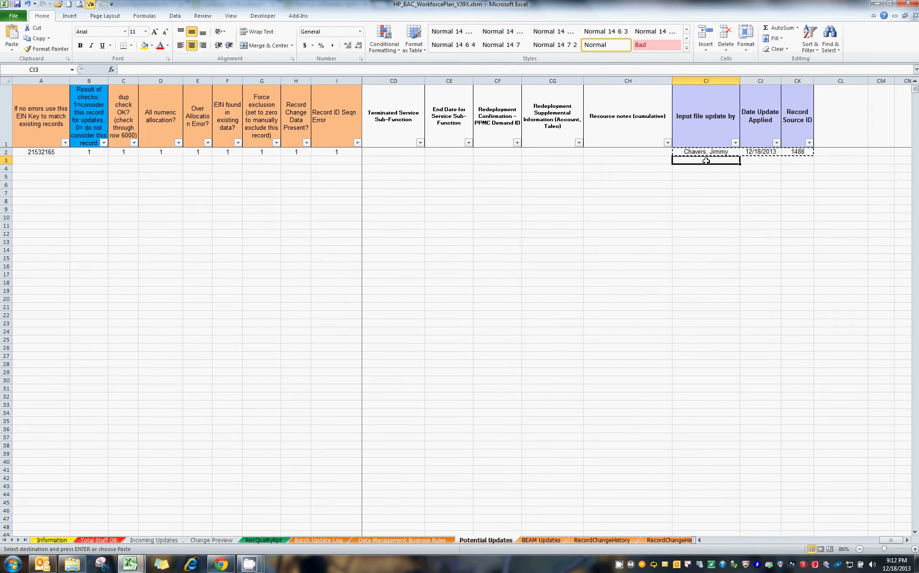
left_click(708, 504, "shift")
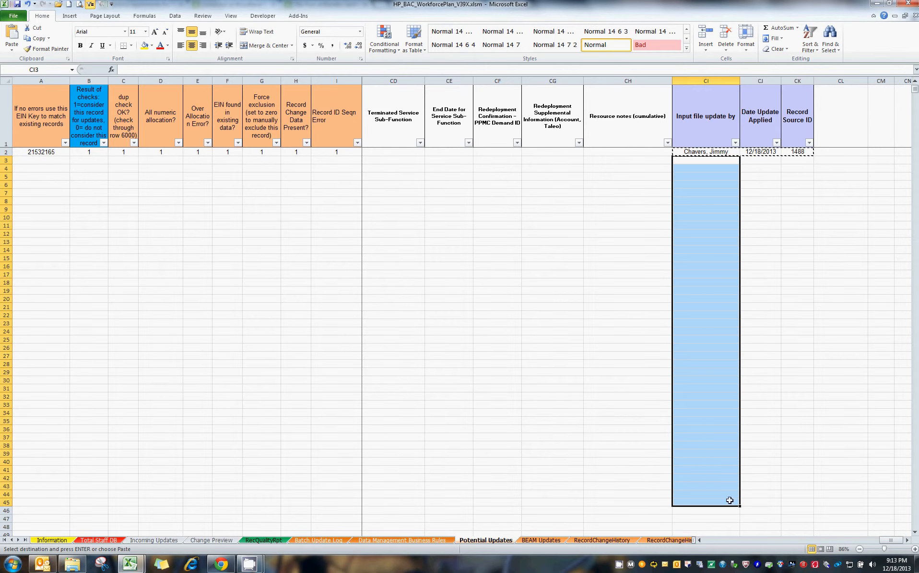
key("ctrl+v")
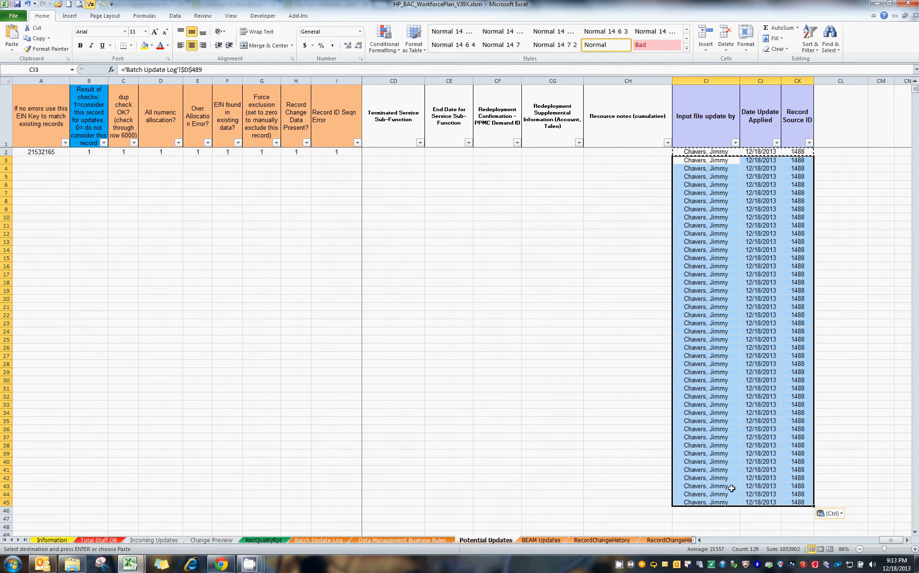
left_click(705, 153)
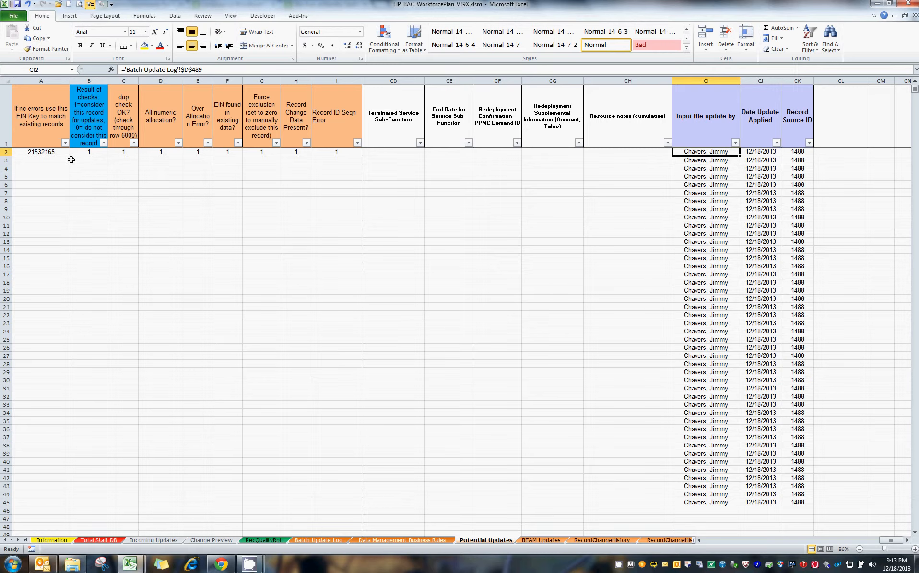
Copy the EIN key and error-check formulas in A2:I2 down through row 45.
left_click(46, 152)
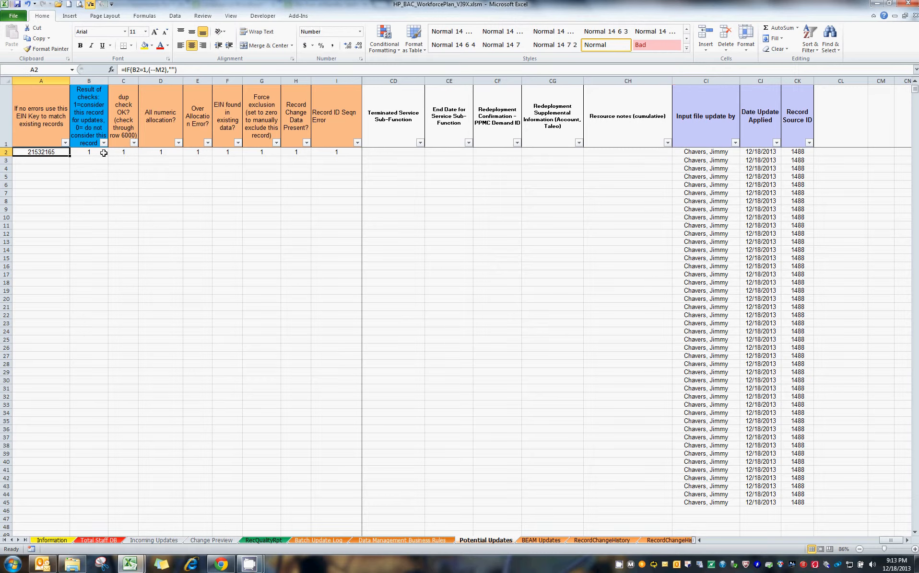
left_click(337, 151, "shift")
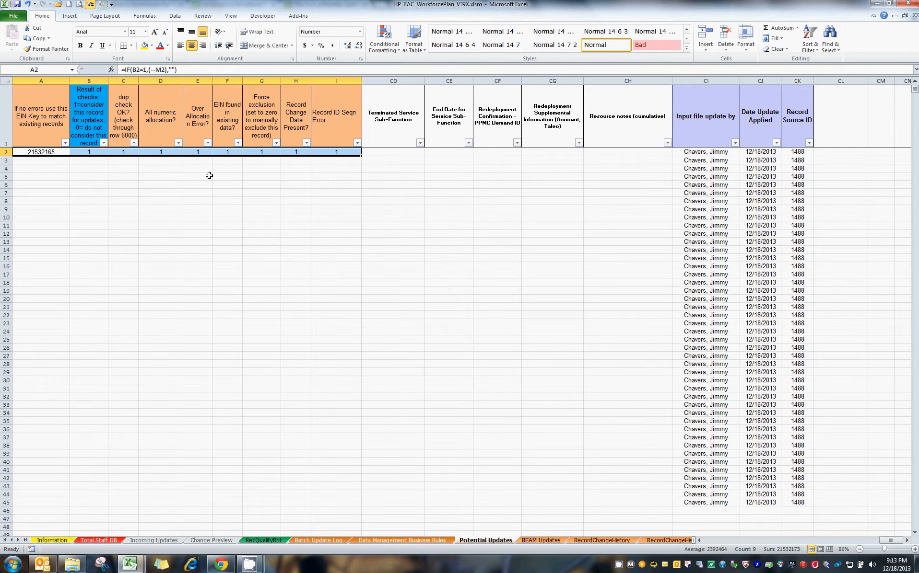
key("ctrl+c")
left_click_drag(60, 162, 46, 501)
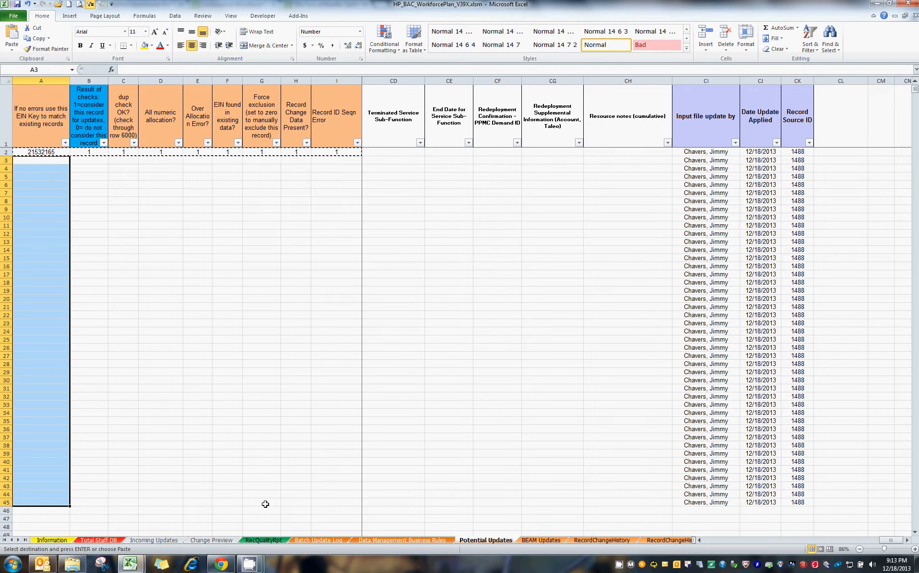
key("ctrl+v")
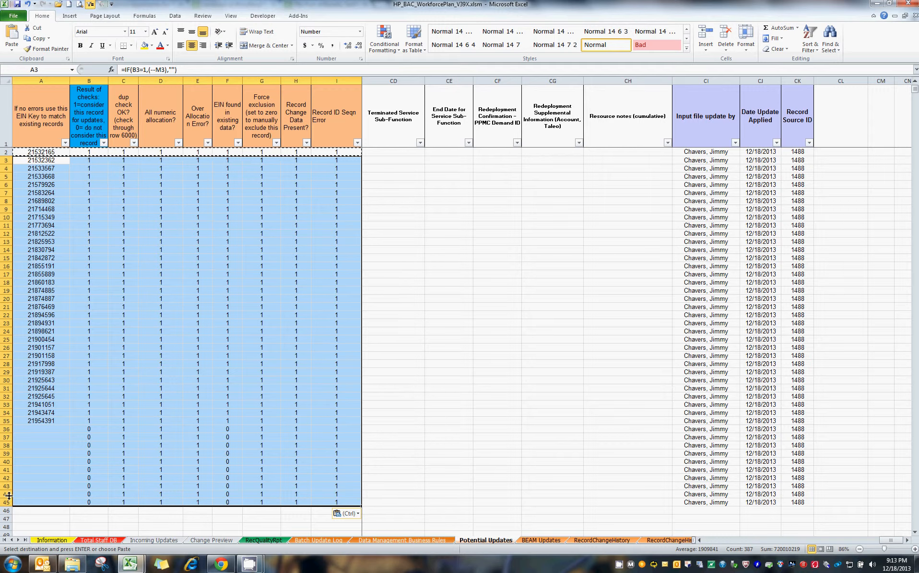
Locate the last employee ID row and clear the contents of the surplus rows 36 to 69 below it.
left_click(42, 421)
key("Right")
key("Right")
key("Right")
key("Right")
key("Right")
key("Right")
key("Right")
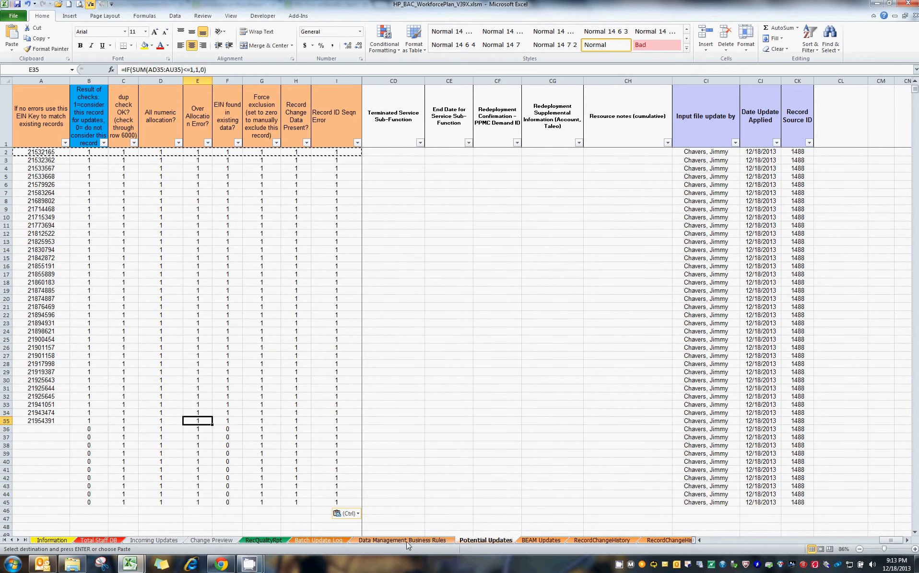
key("Right")
key("Right")
key("Right")
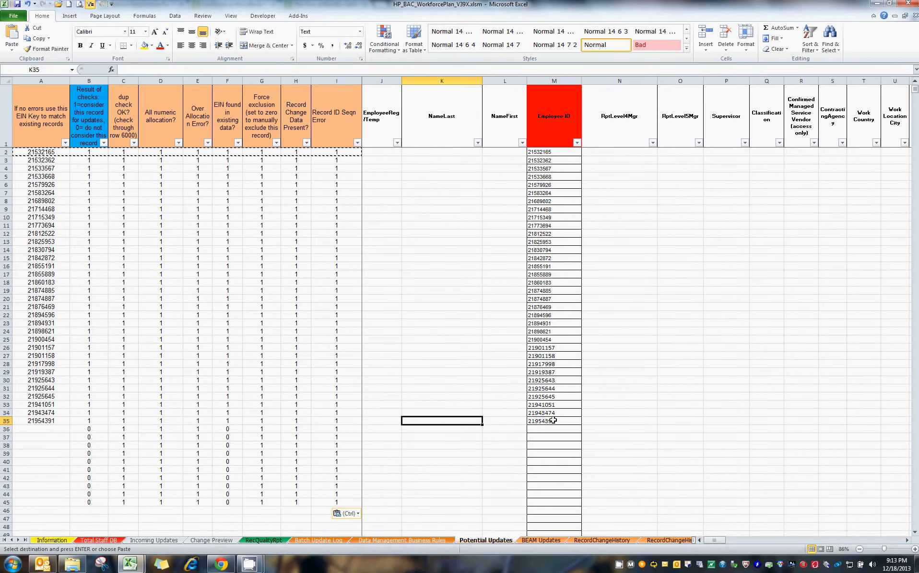
left_click(546, 421)
left_click(6, 429)
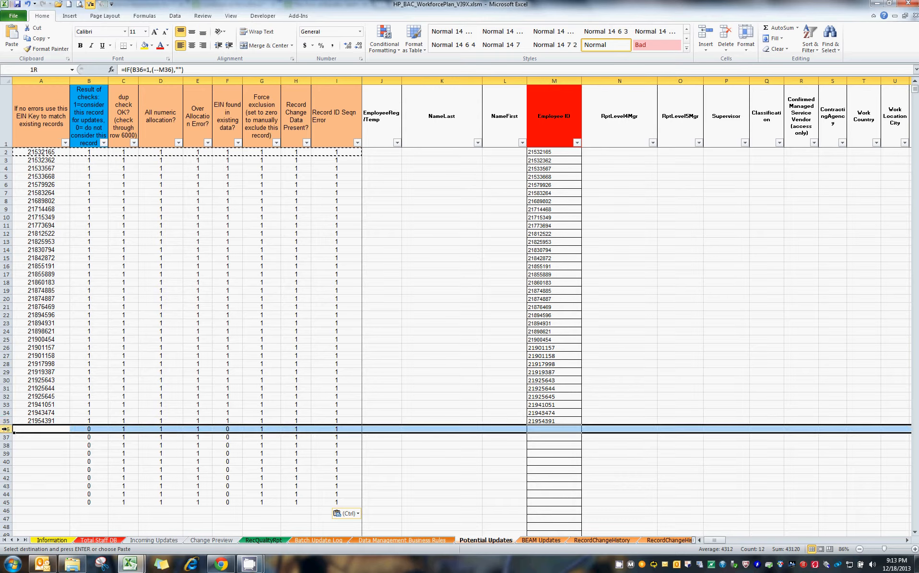
scroll(87, 467, "down", 10)
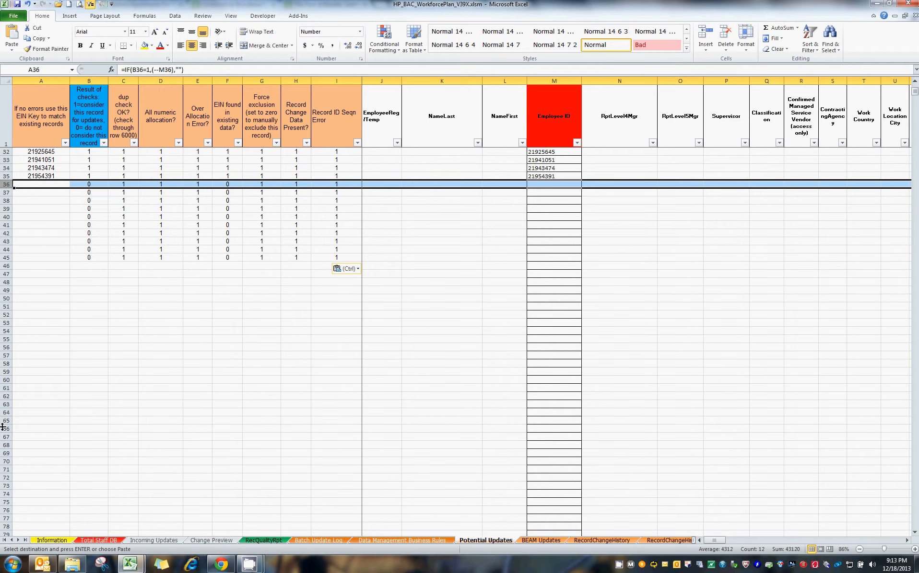
left_click(6, 453, "shift")
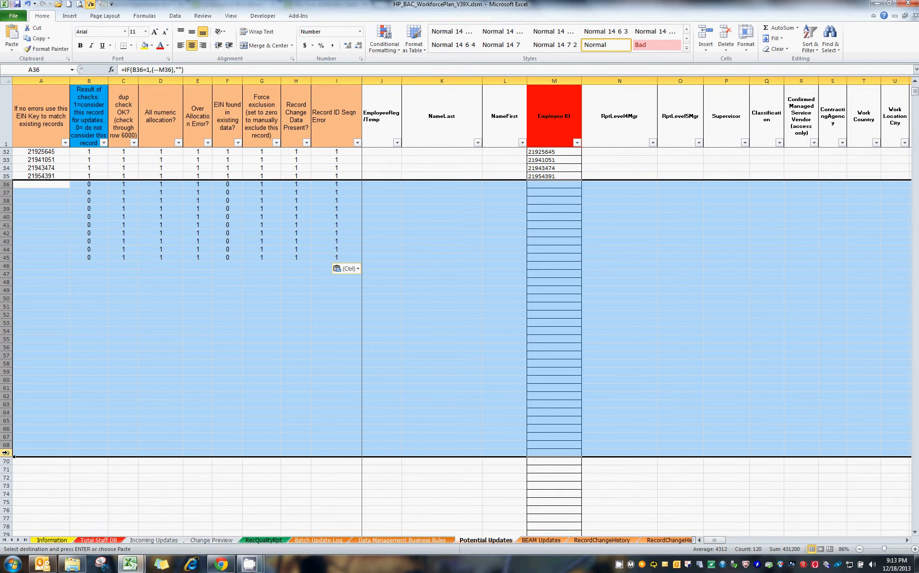
key("Delete")
scroll(552, 287, "up", 6)
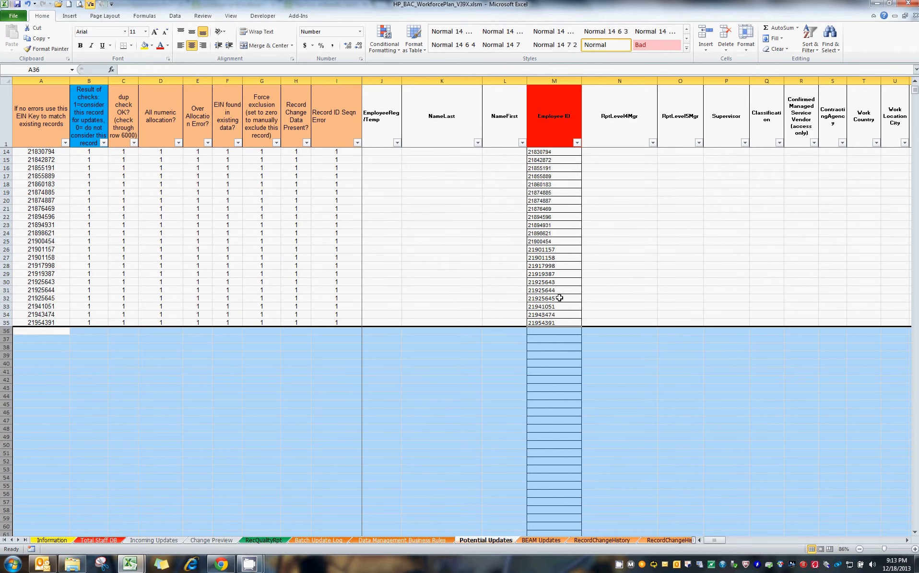
scroll(559, 298, "up", 4)
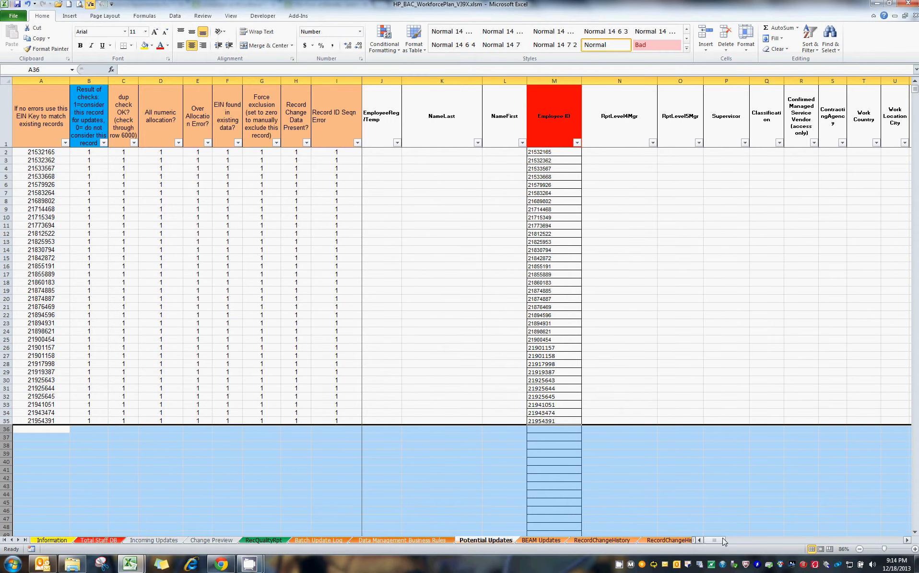
mouse_move(724, 541)
left_mouse_down()
mouse_move(900, 541)
mouse_move(716, 541)
left_mouse_up()
left_click(572, 421)
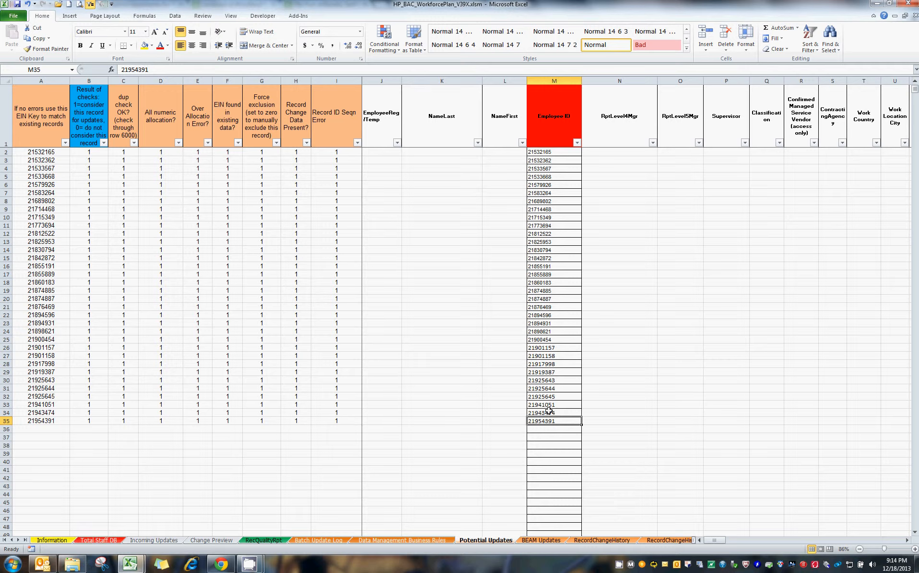
Open the Total Staff DB sheet and examine the pending-changes preview formula in CG4 and the cells below it.
left_click(103, 541)
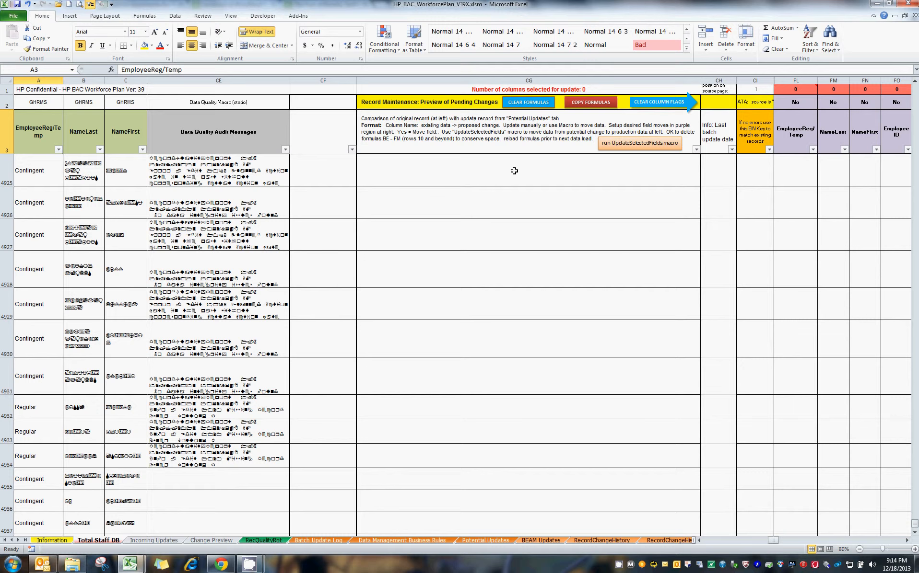
left_click(516, 146)
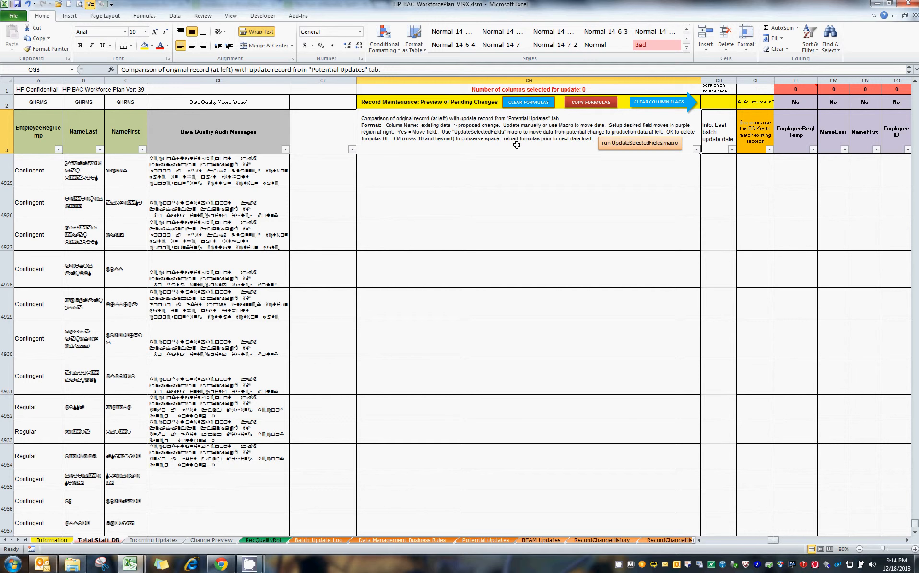
key("Down")
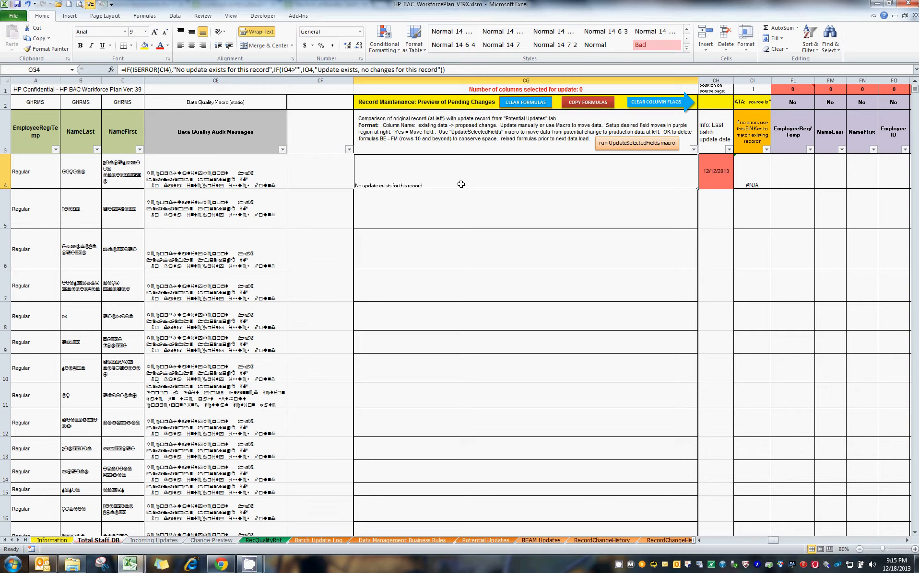
left_click(511, 211)
left_click(503, 247)
left_click(474, 175)
left_click(458, 209)
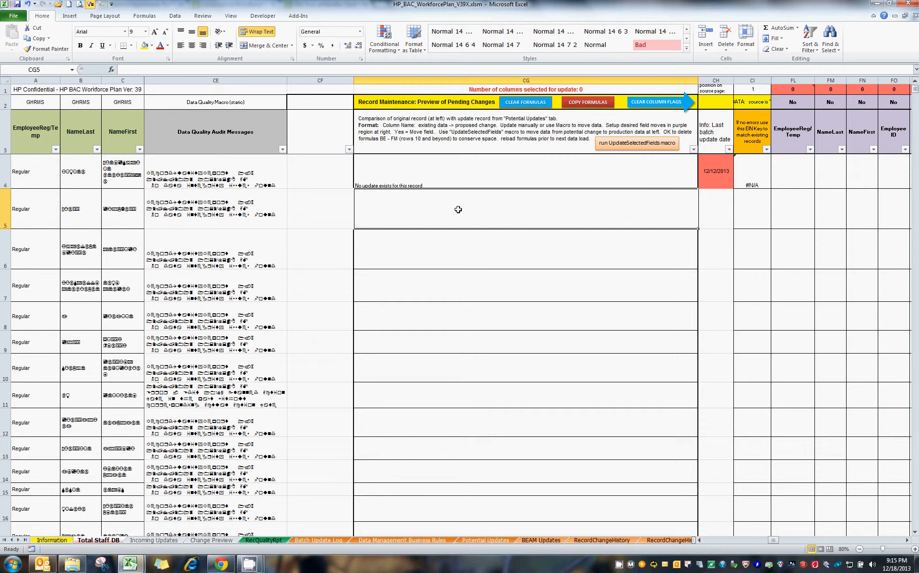
left_click(459, 174)
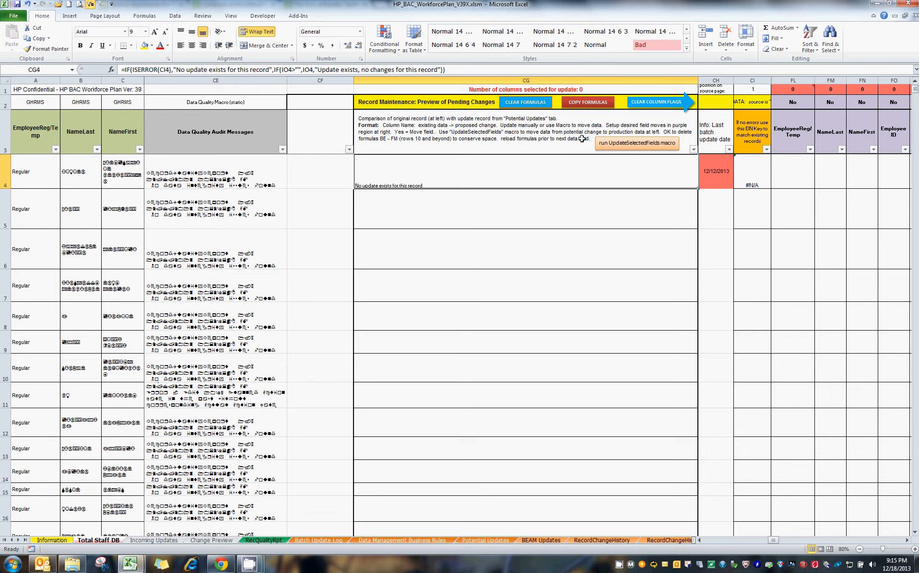
Run the Copy Formulas macro to fill the pending-changes preview formulas down the staff records, and select the EIN key header in CI3.
left_click(584, 109)
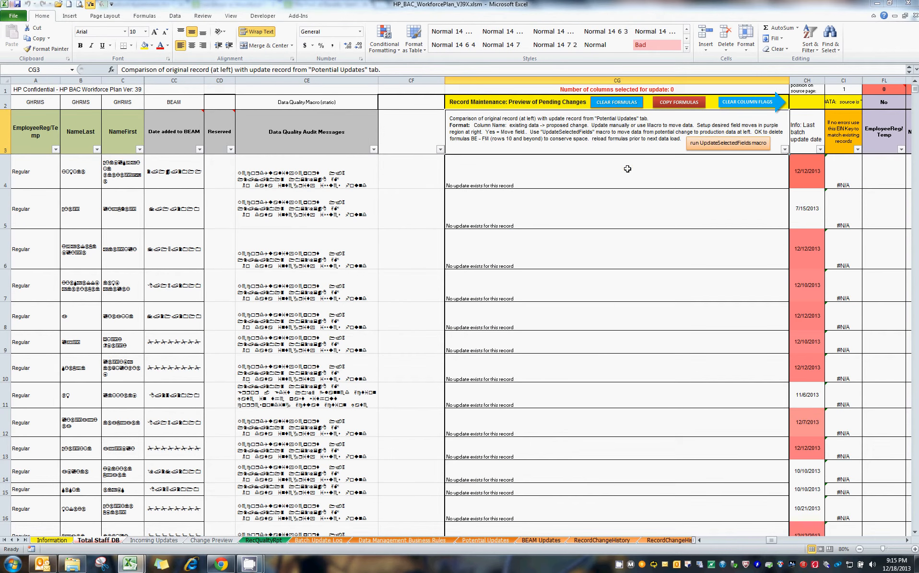
left_click(627, 169)
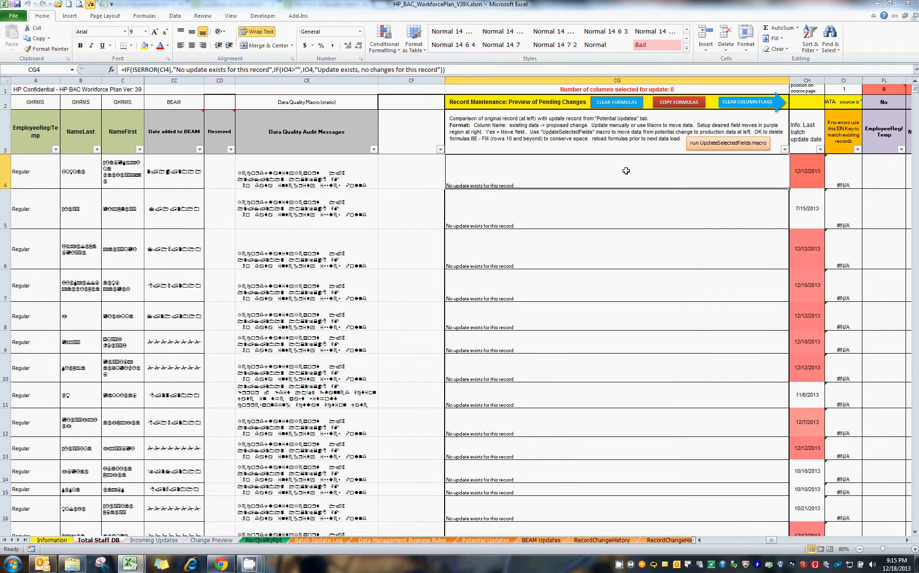
left_click(844, 130)
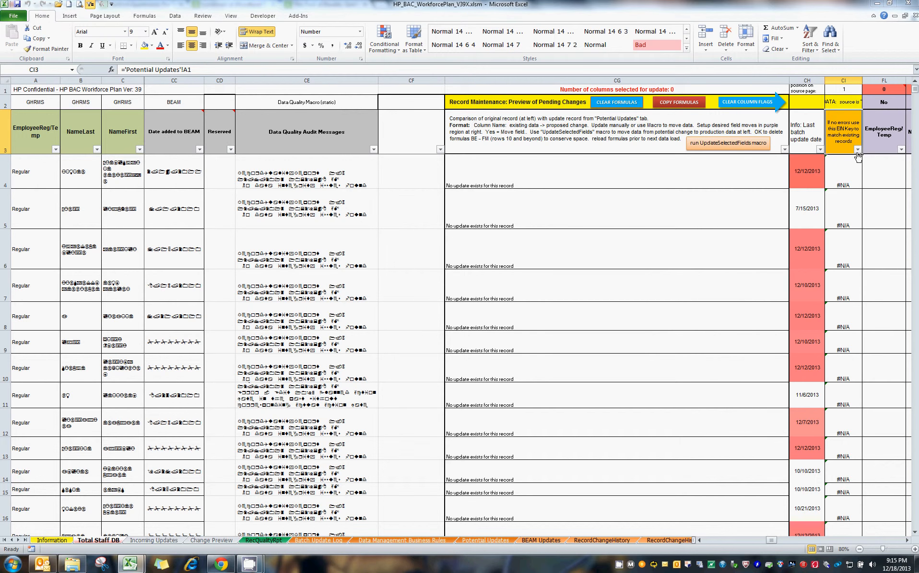
Filter the EIN key column in Total Staff DB to exclude the #N/A records.
left_click(857, 149)
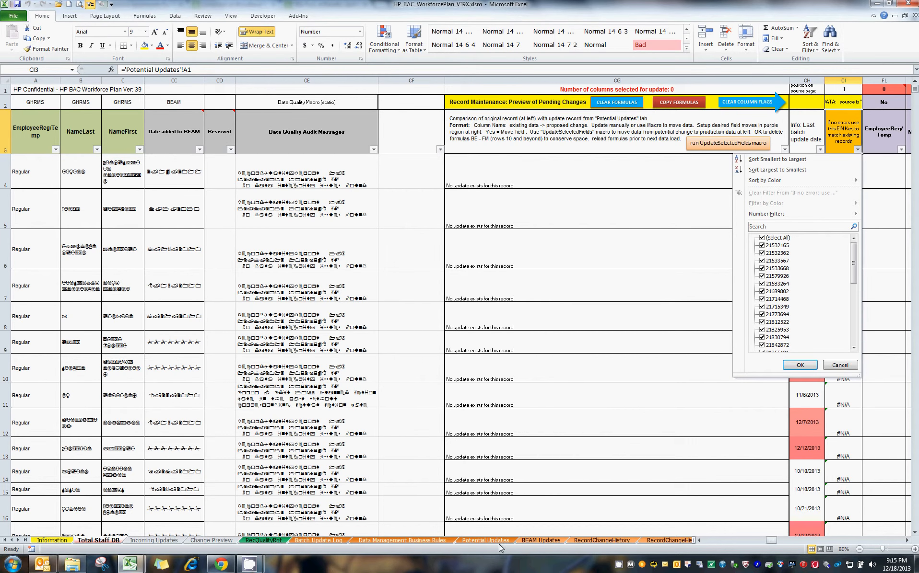
left_click_drag(854, 274, 854, 343)
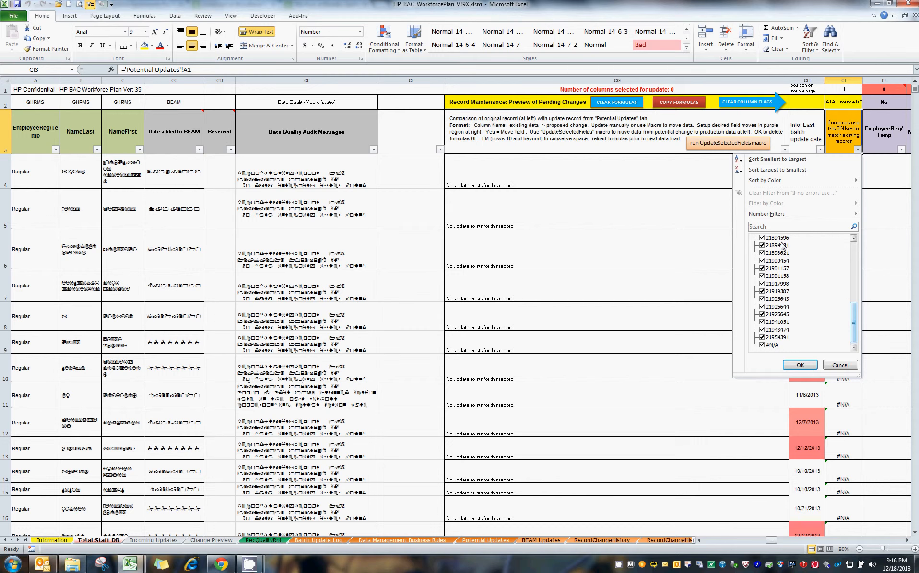
left_click(762, 346)
left_click(800, 365)
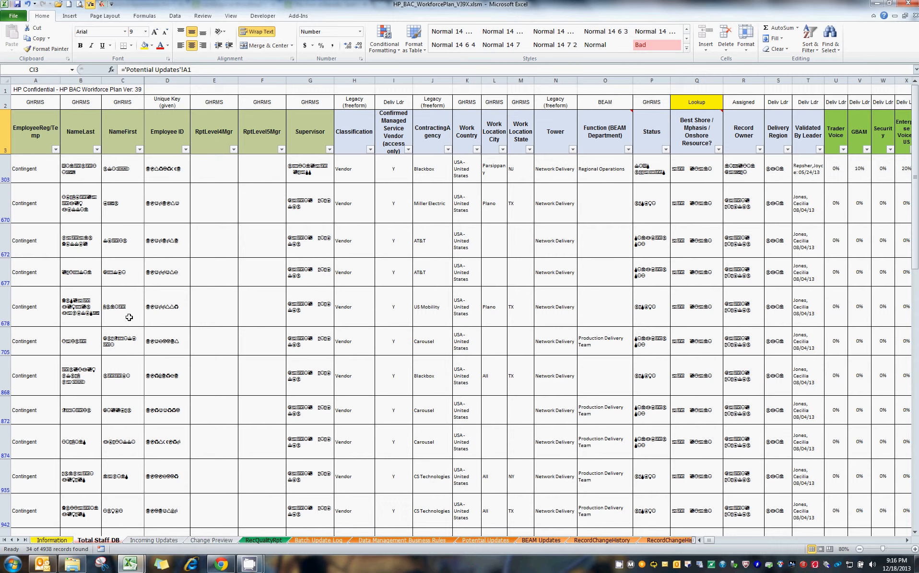
Switch to the WF Master Updates workbook, review its ContractingAgency and Confirmed Managed Service Vendor updates, and return to the workforce plan.
mouse_move(130, 565)
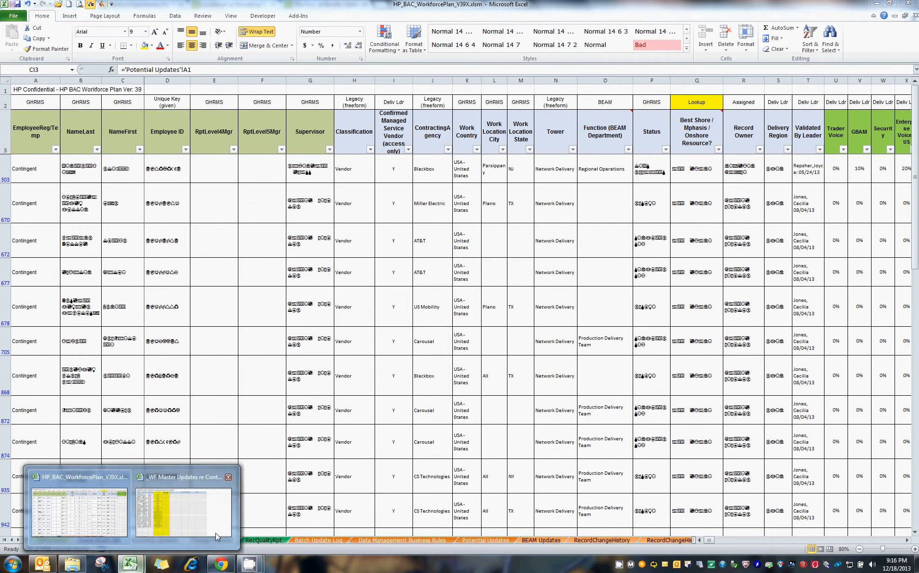
left_click(184, 499)
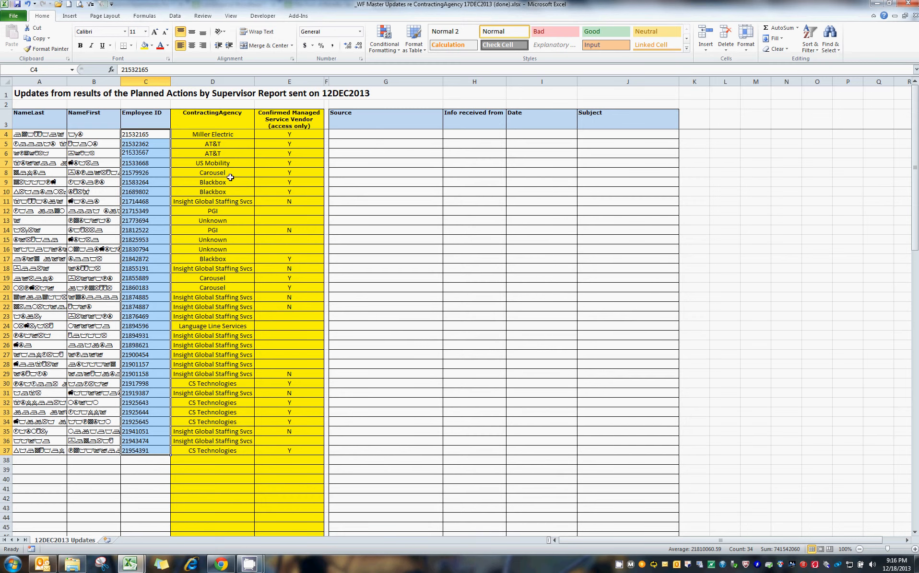
key("alt+Tab")
Select the pending-changes preview header in CG3 and run the Clear Formulas macro on the preview columns.
left_click(533, 144)
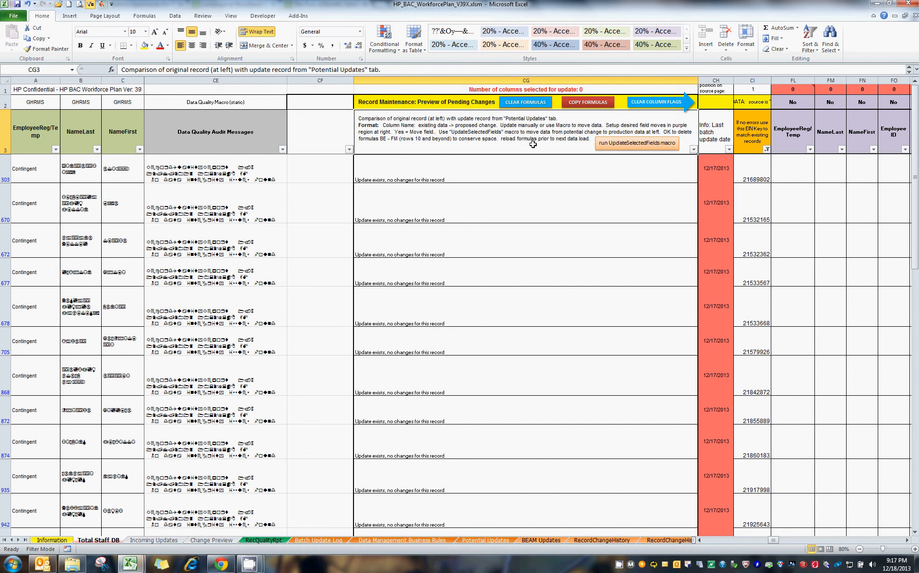
left_click(526, 105)
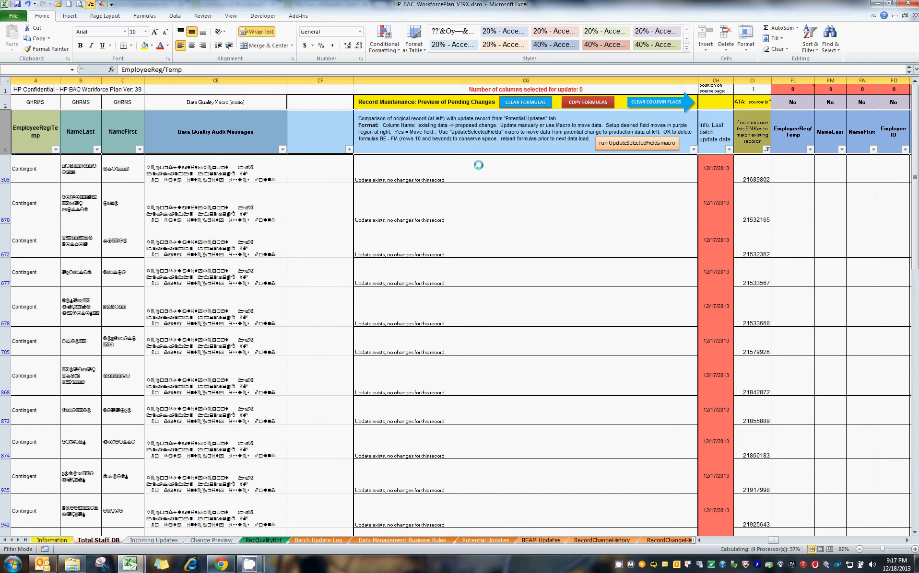